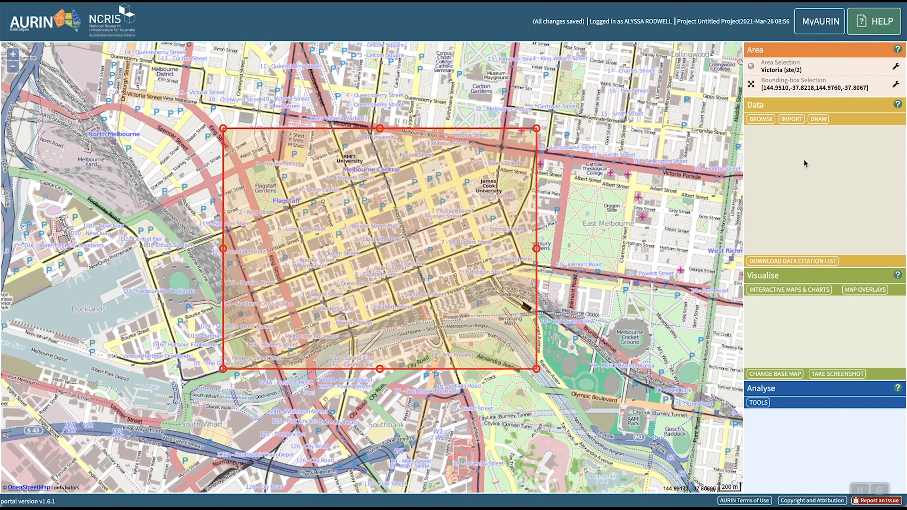
Search the available datasets for "building foot" and select VIC MWC - Flood Mapping - Building Footprints (Polygon) Apr 2018
click(761, 119)
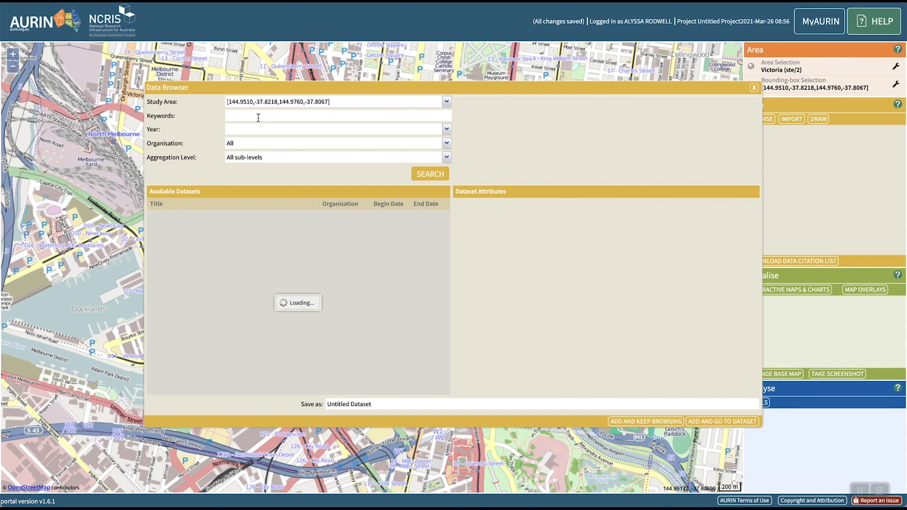
text(ing foot)
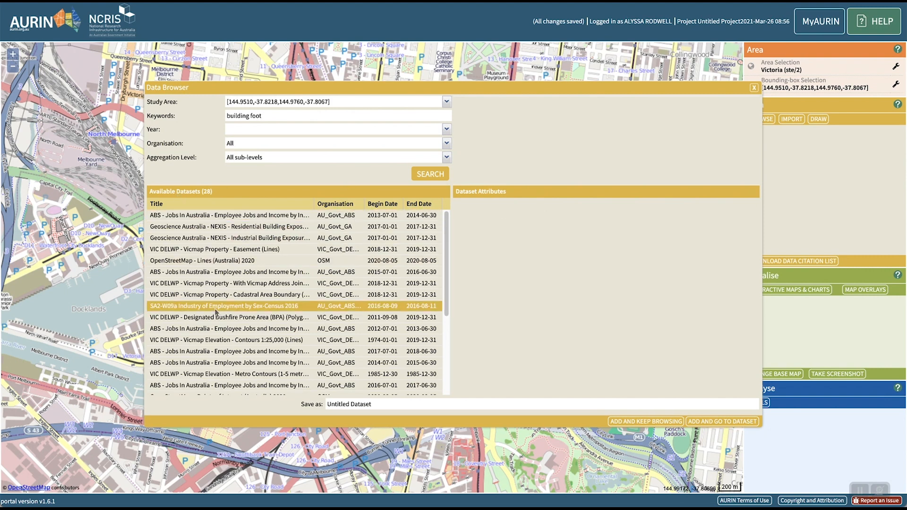
click(197, 340)
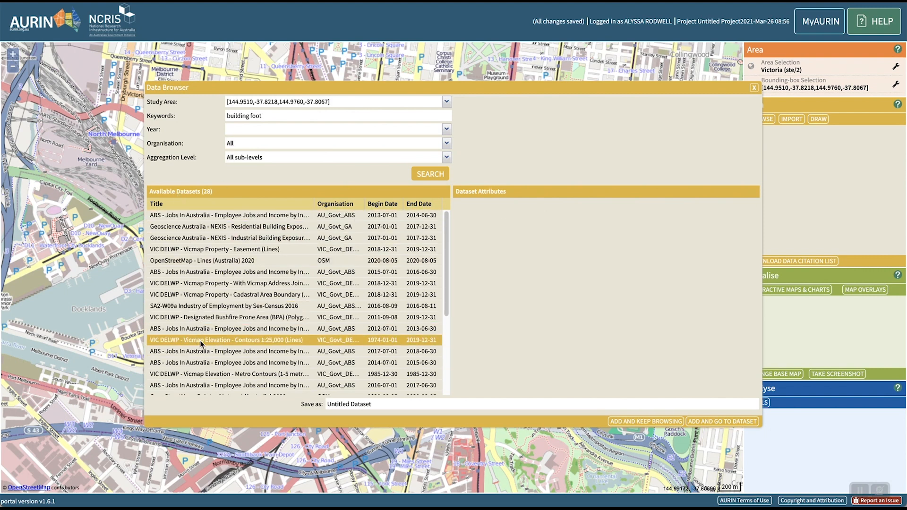
scroll(270, 334, down, 2)
click(269, 335)
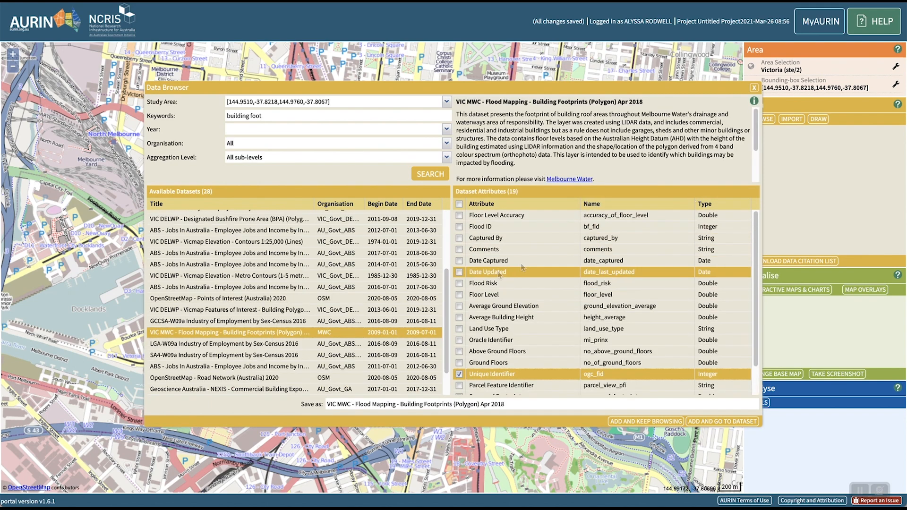
Add the dataset with the Land Use Type, Average Building Height and Geometry Field attributes, and look through its attribute table
click(459, 330)
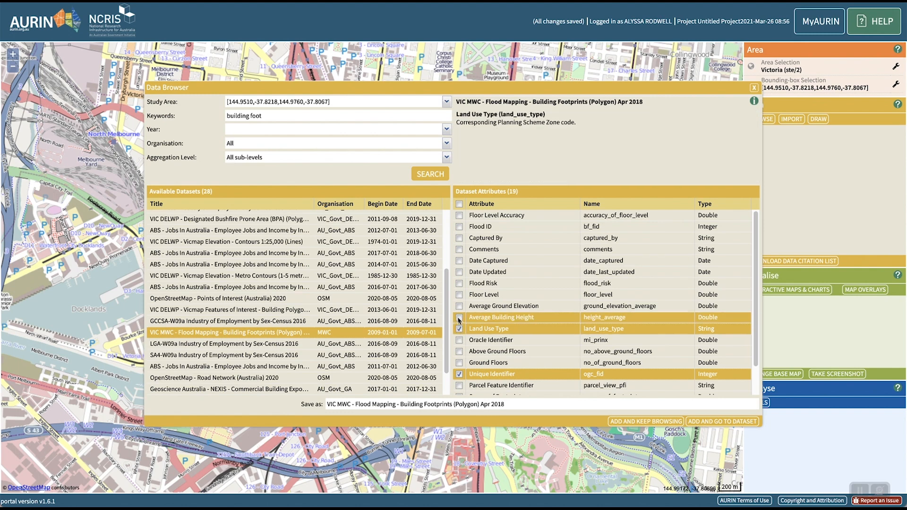
click(458, 319)
scroll(467, 378, down, 1)
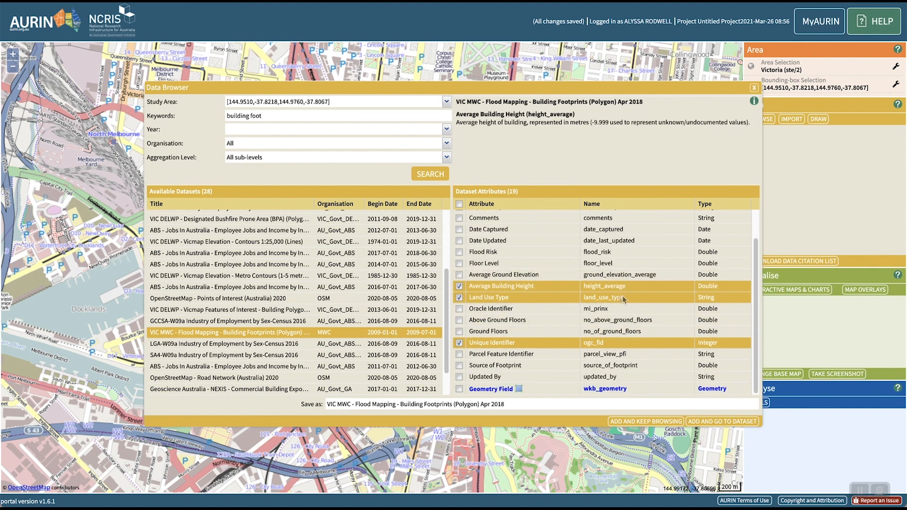
click(460, 389)
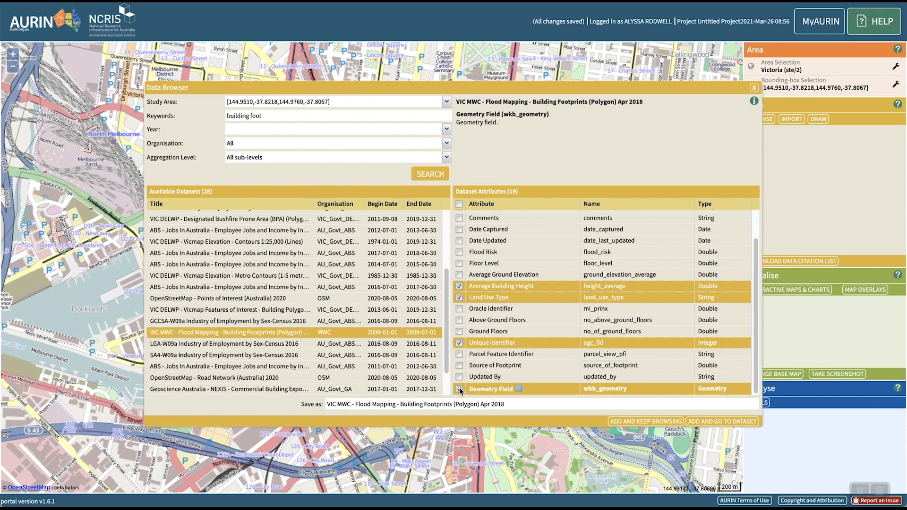
click(723, 422)
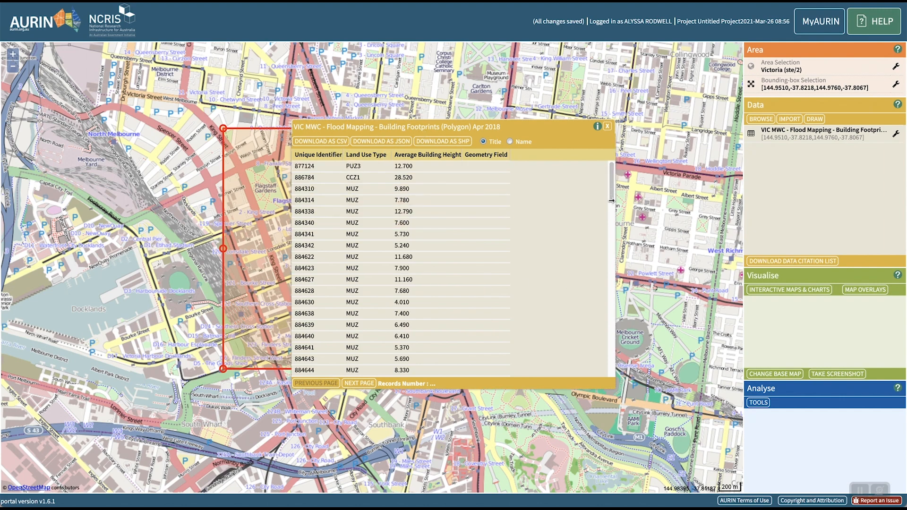
mouse_move(610, 187)
mouse_down()
mouse_move(605, 346)
mouse_move(608, 186)
mouse_up()
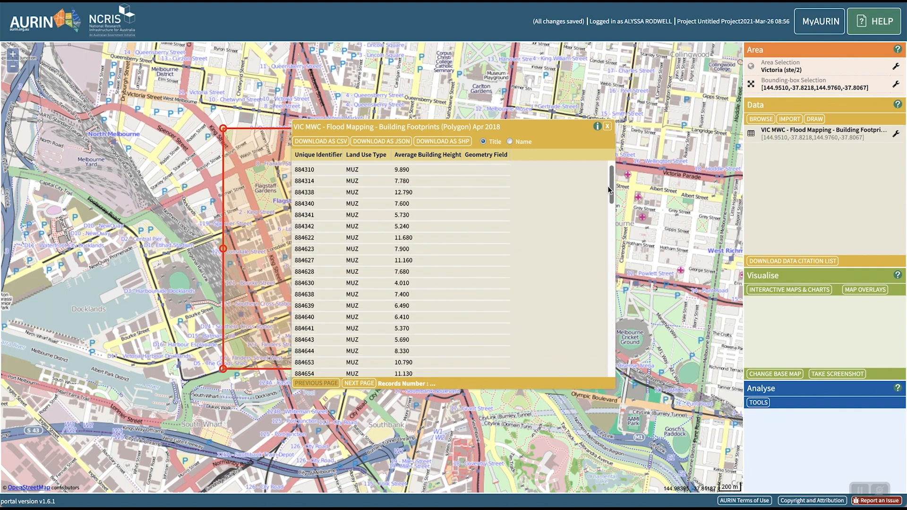
click(608, 128)
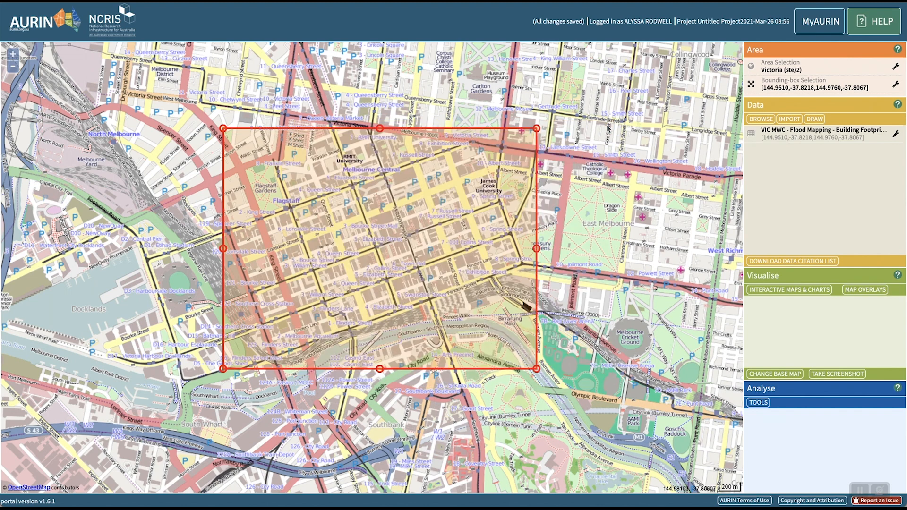
Display the building footprints dataset on the map with its default styling
click(896, 135)
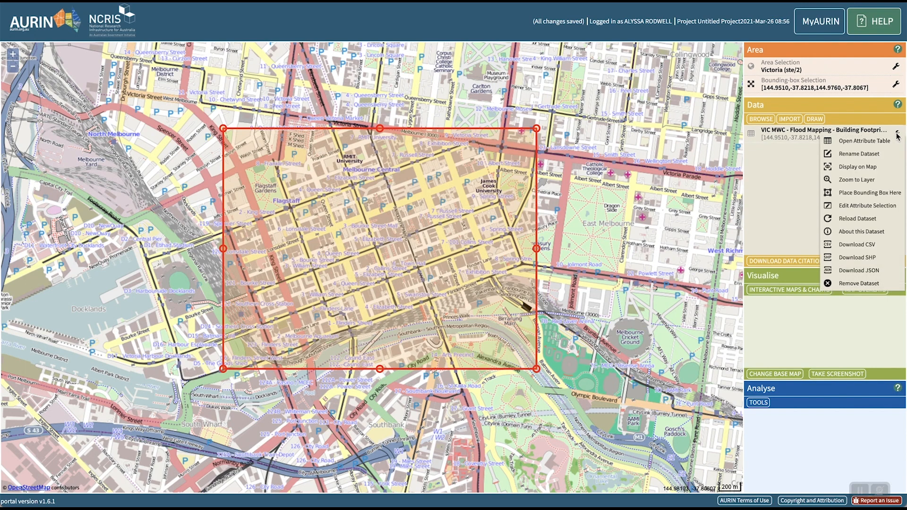
click(882, 166)
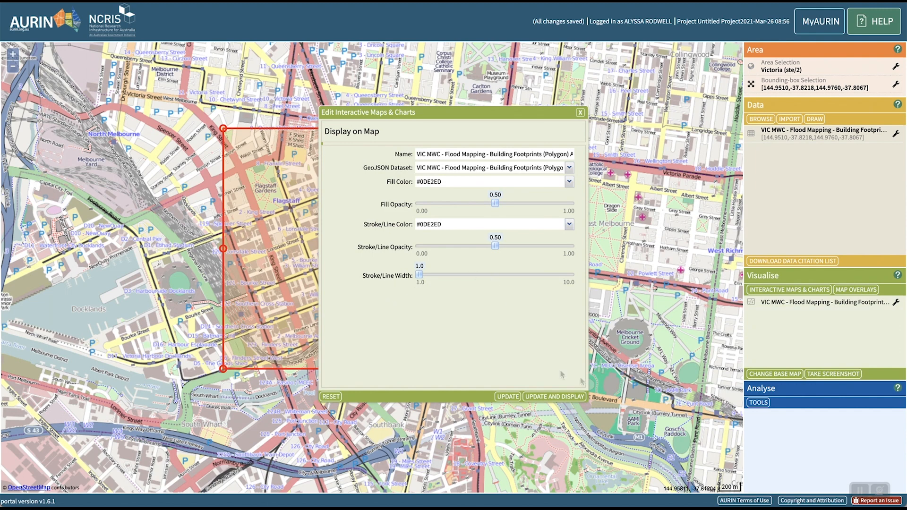
click(542, 399)
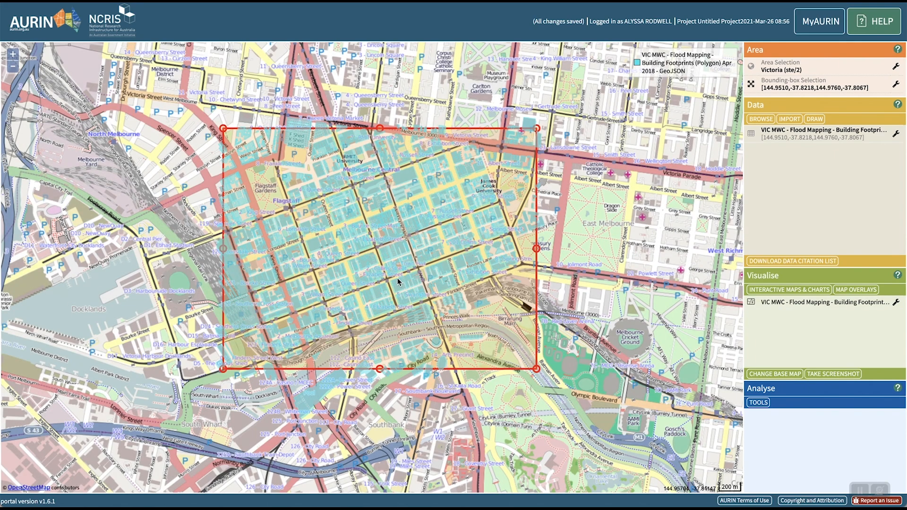
Inspect the central city building footprints up close and download the dataset as a shapefile (SHP)
click(13, 54)
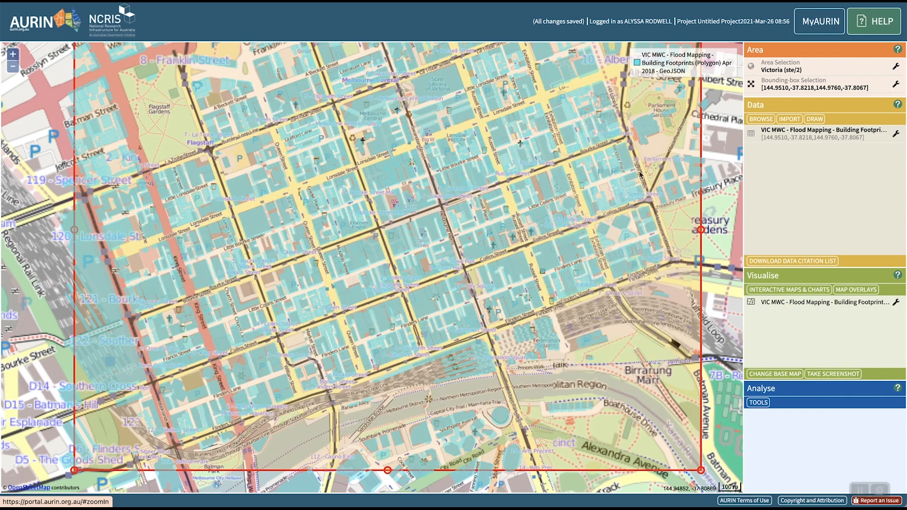
click(12, 53)
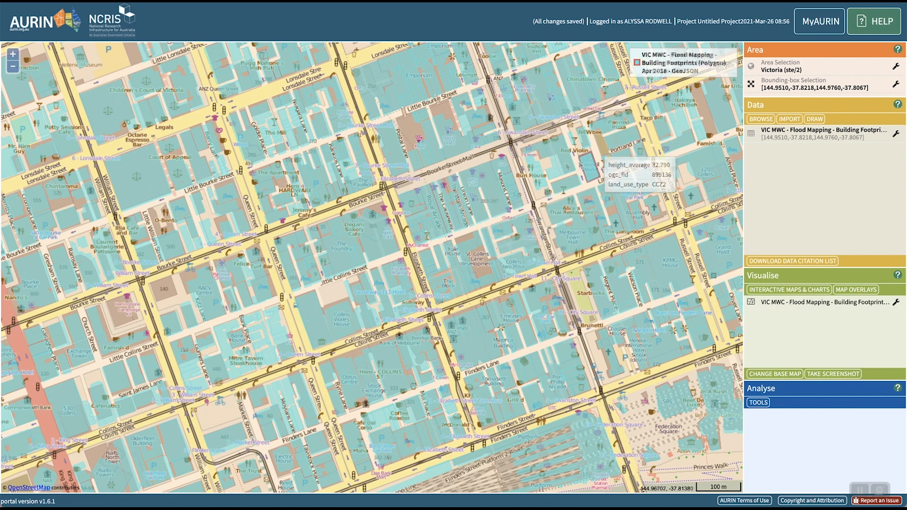
click(896, 136)
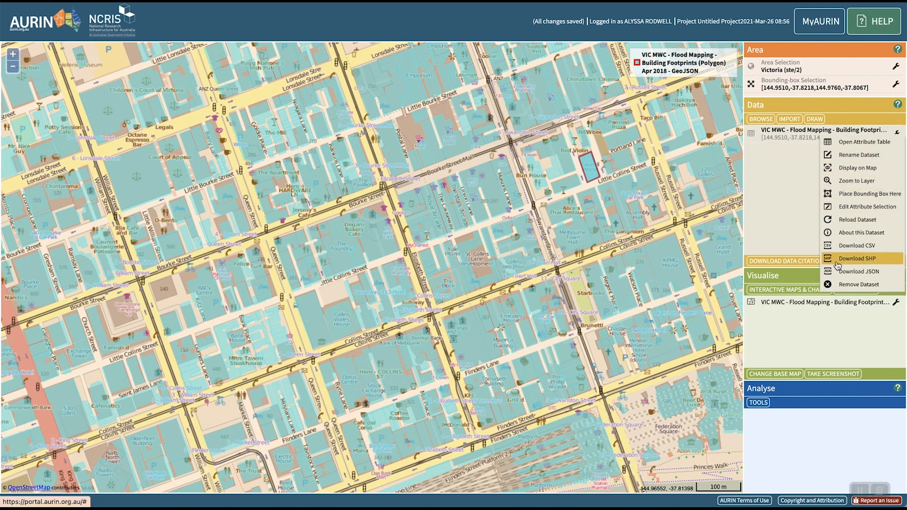
click(875, 259)
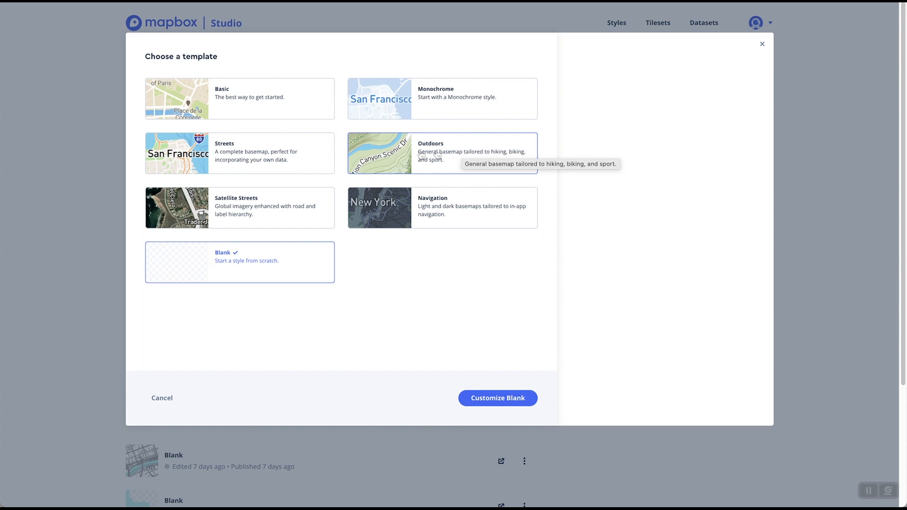
In Mapbox Studio, create a new style from the Basic template with the Seashore variation
click(225, 90)
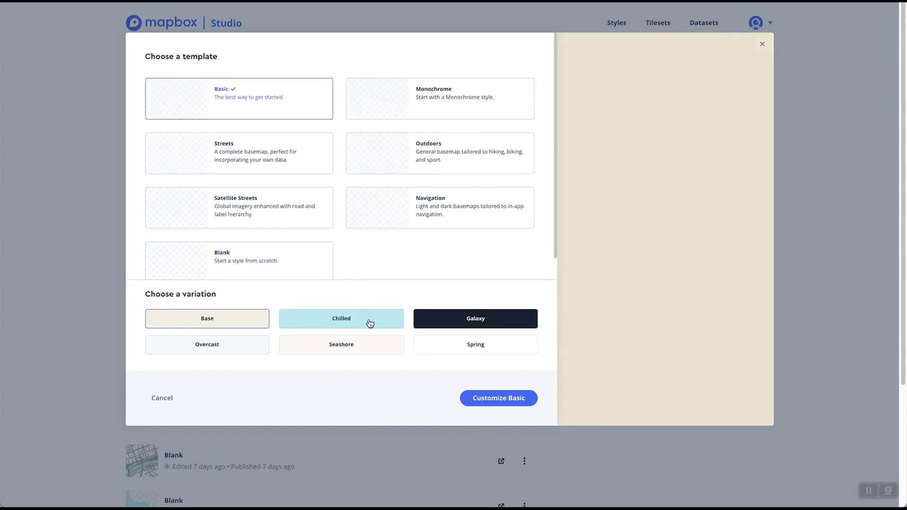
click(326, 345)
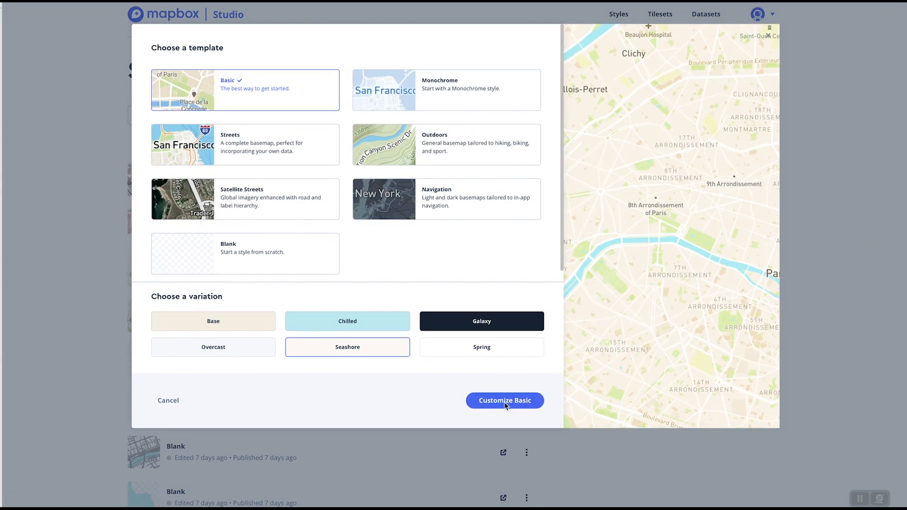
click(501, 404)
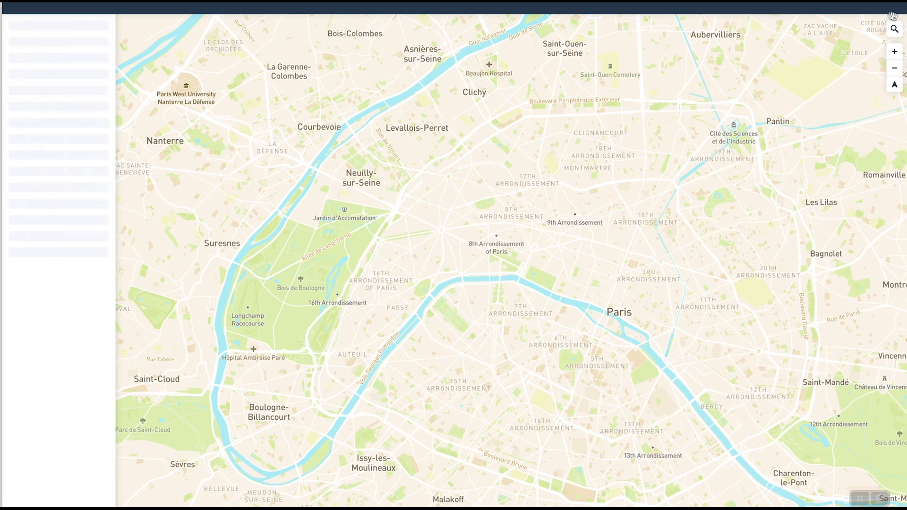
Search the map for Melbourne, Victoria, Australia and bring the city centre street grid into close view
mouse_move(897, 33)
click(863, 29)
text(melb)
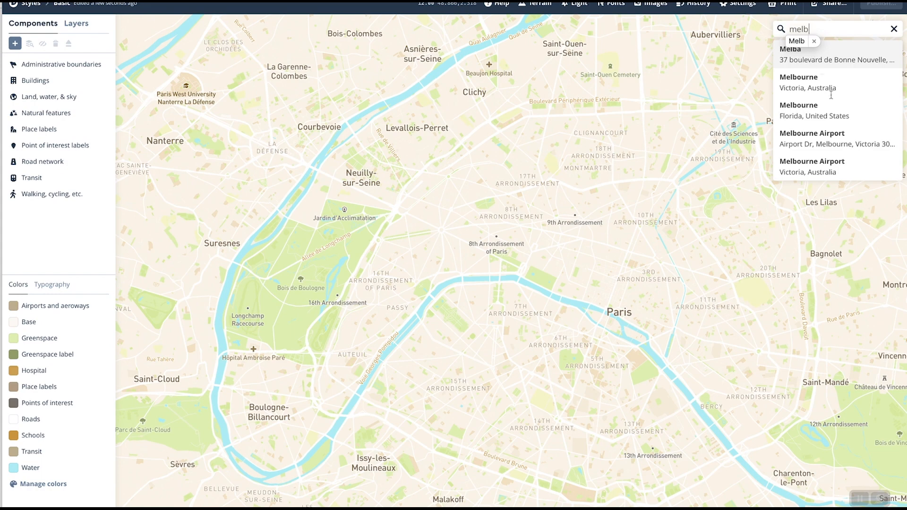
click(830, 89)
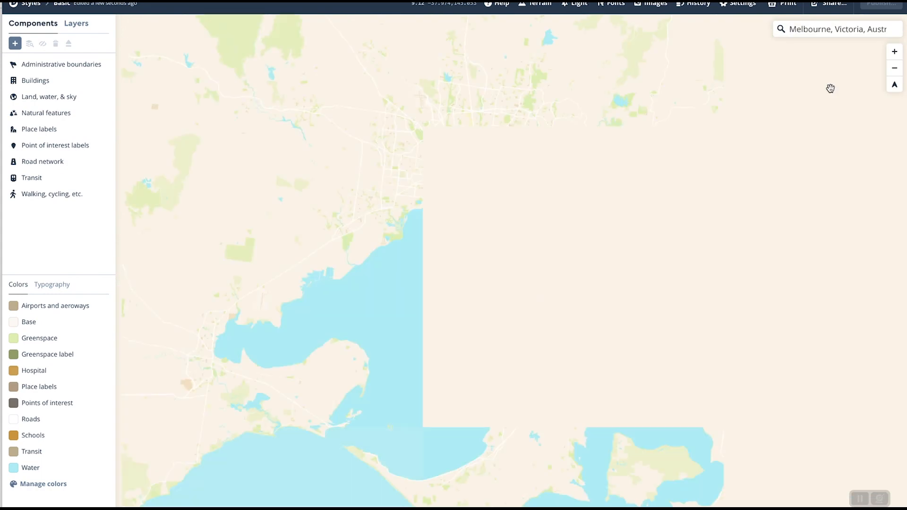
click(894, 53)
click(895, 54)
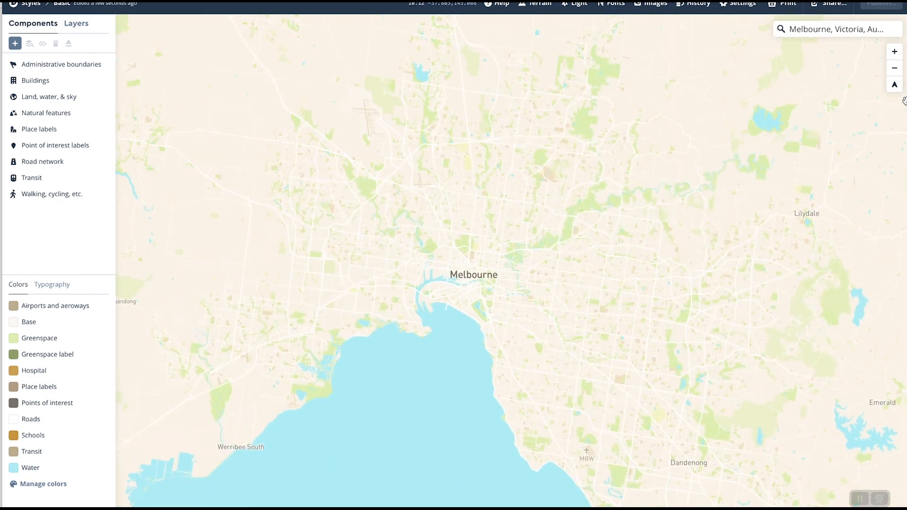
click(899, 56)
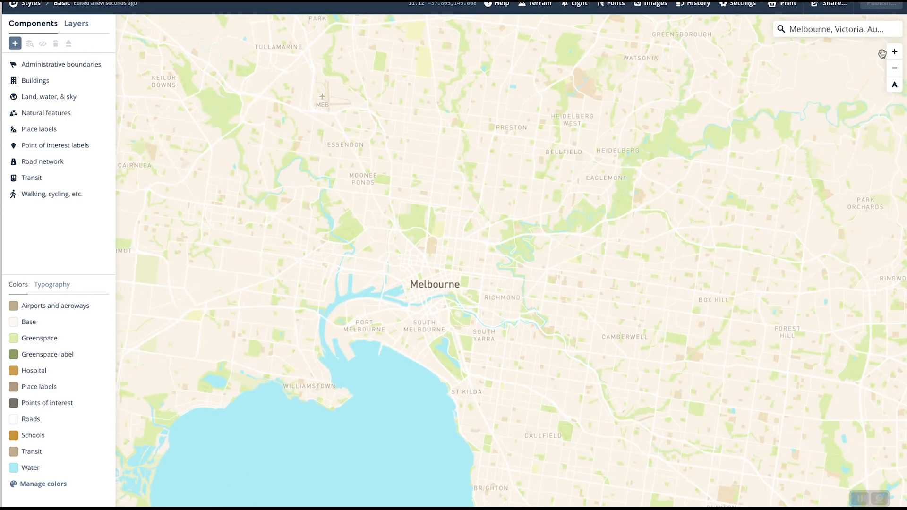
click(894, 58)
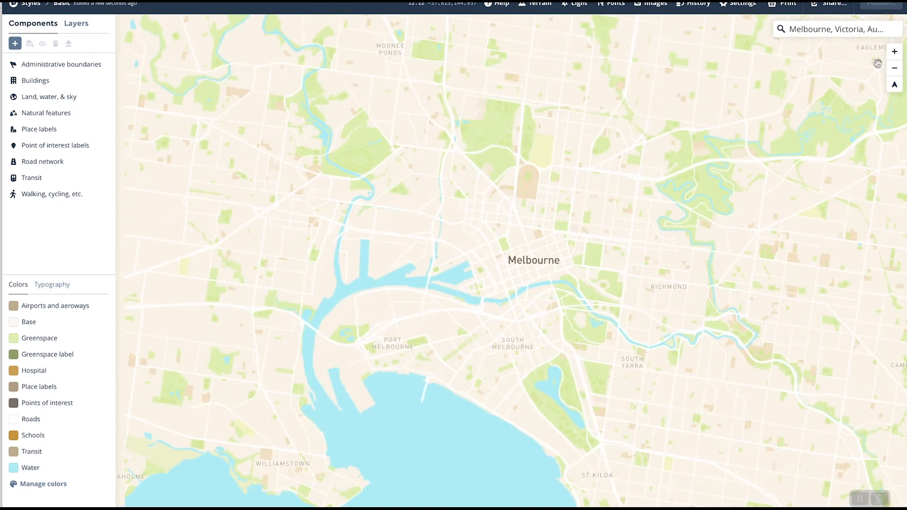
click(894, 57)
drag(590, 276, 543, 299)
scroll(543, 298, up, 5)
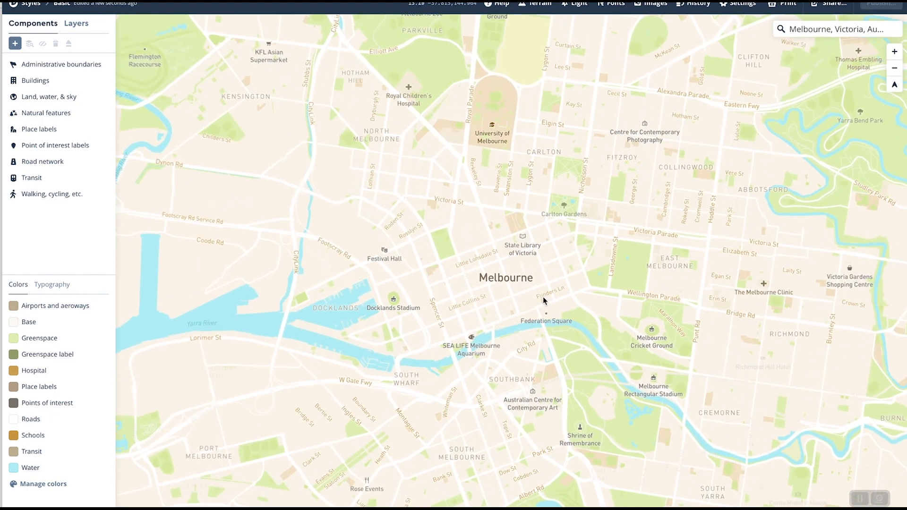
scroll(531, 286, up, 1)
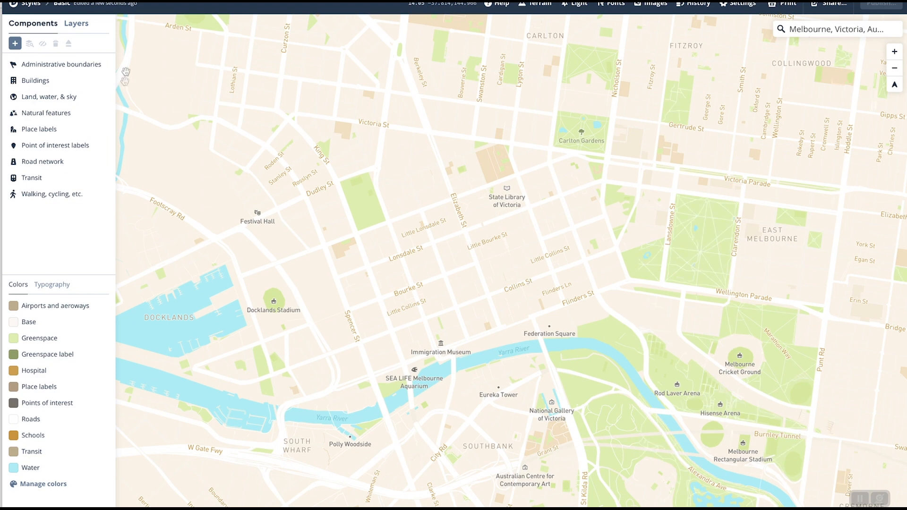
Add a new layer and upload VIC_MWC_-_Flood_Mapping_-_Building_Footprints__Polygon__Apr_2018.zip from Downloads as a new tileset
click(82, 27)
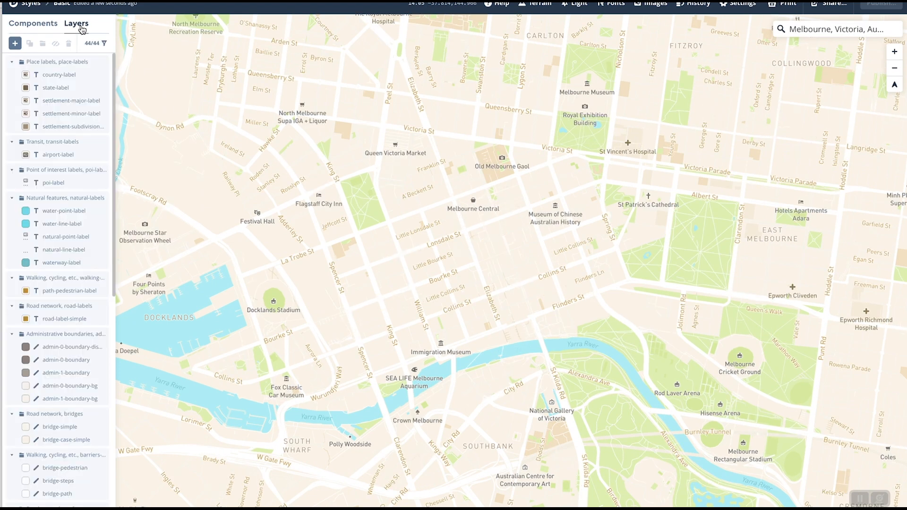
click(15, 44)
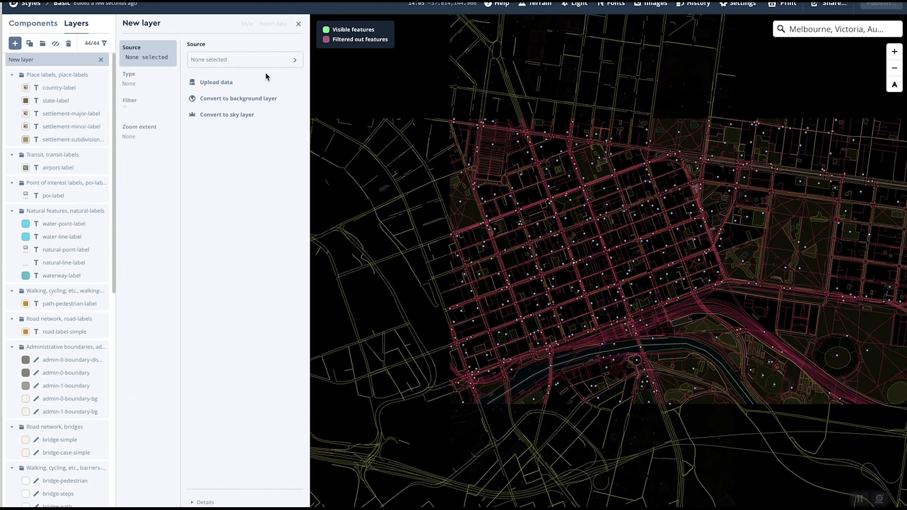
click(224, 84)
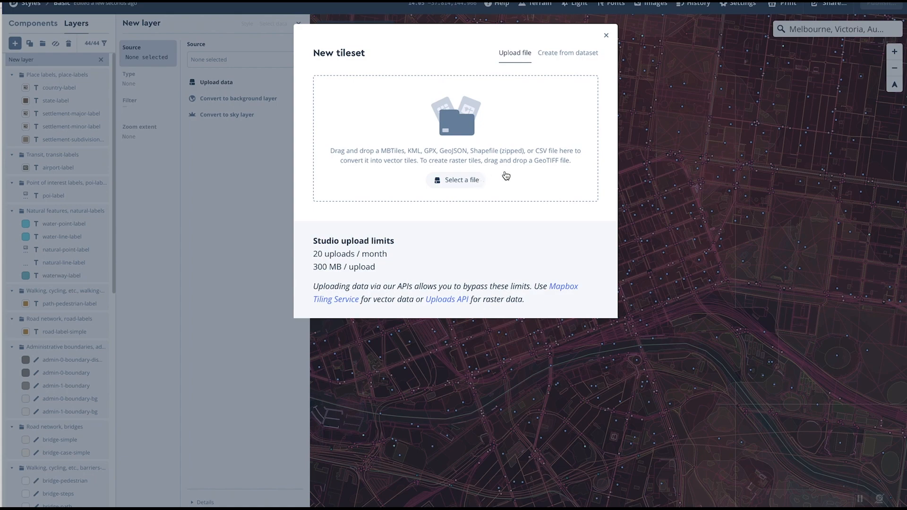
click(477, 182)
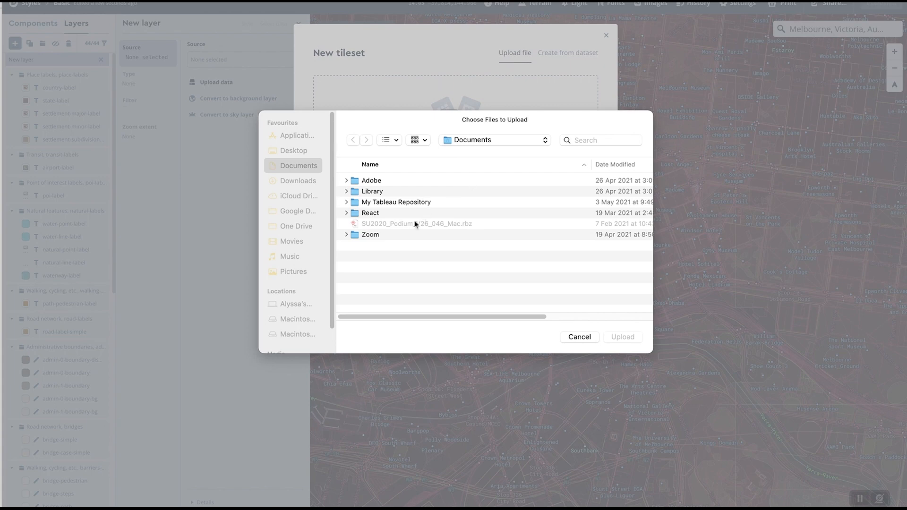
click(292, 183)
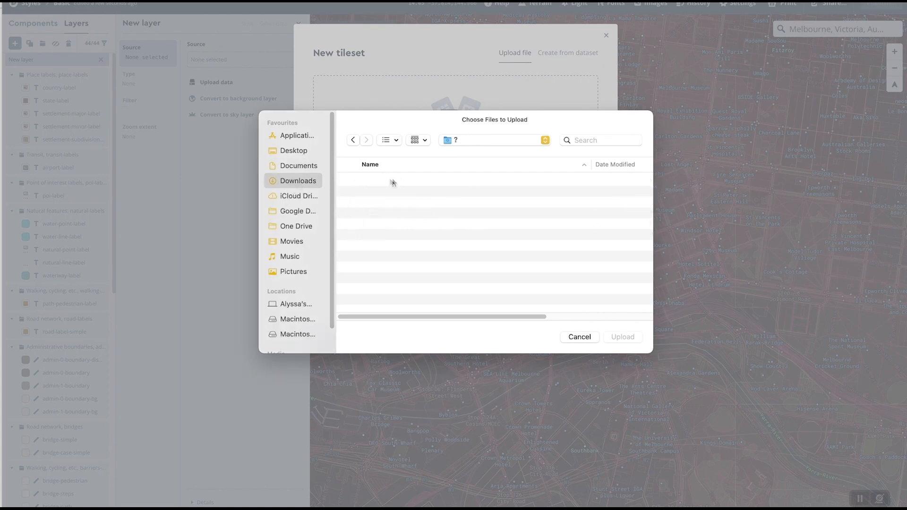
click(396, 180)
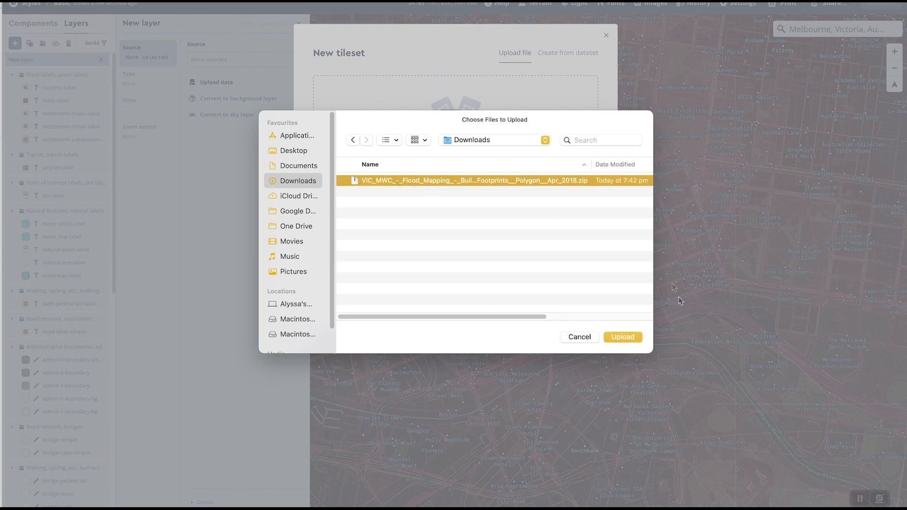
click(623, 337)
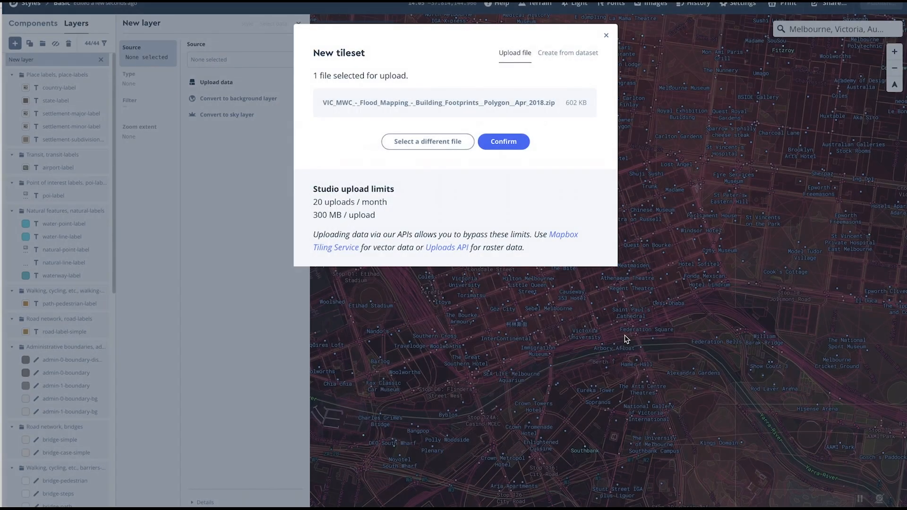
click(502, 143)
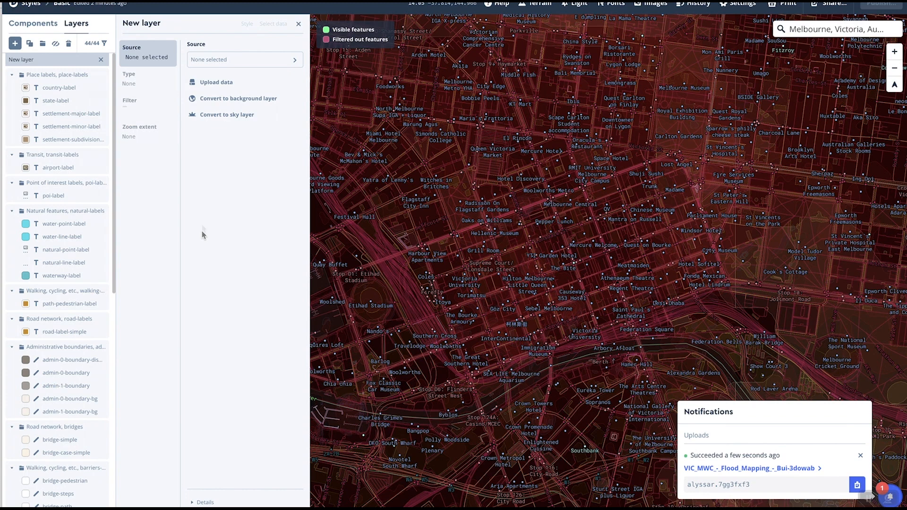
Set the new layer's source to the VIC_MWC_-_Flood_Mapping_-_Bui-9q7b1p tileset and ignore the prompt to go to its data
click(292, 62)
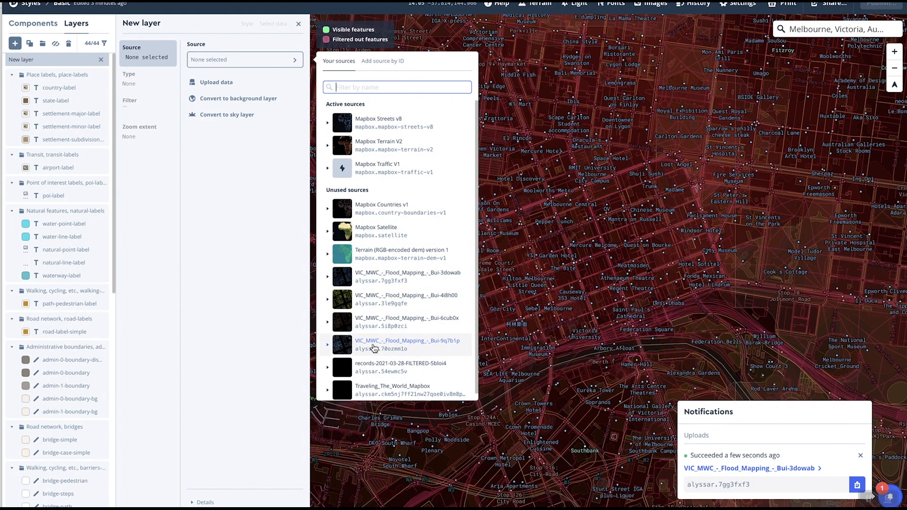
click(423, 342)
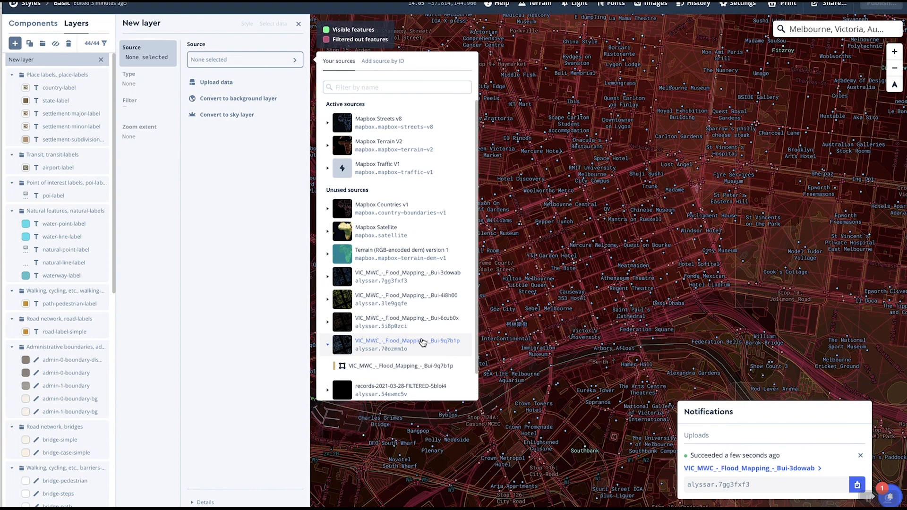
click(372, 366)
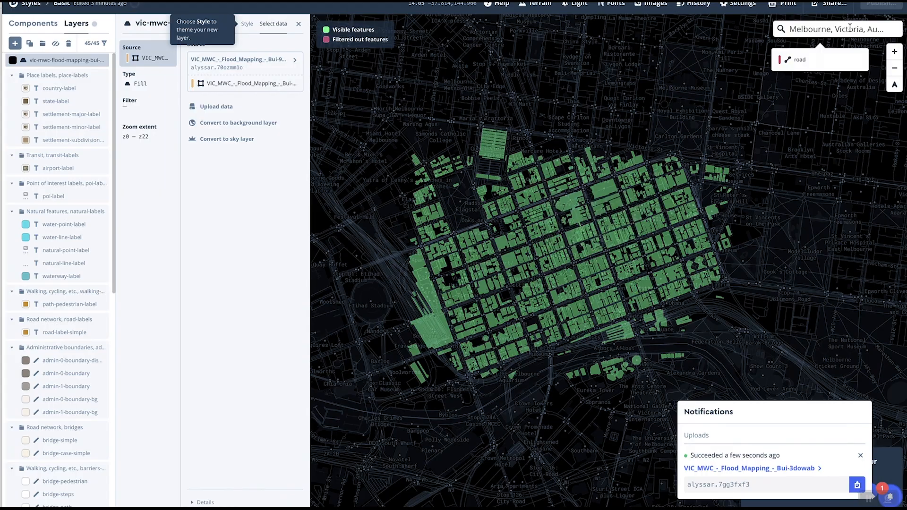
click(895, 52)
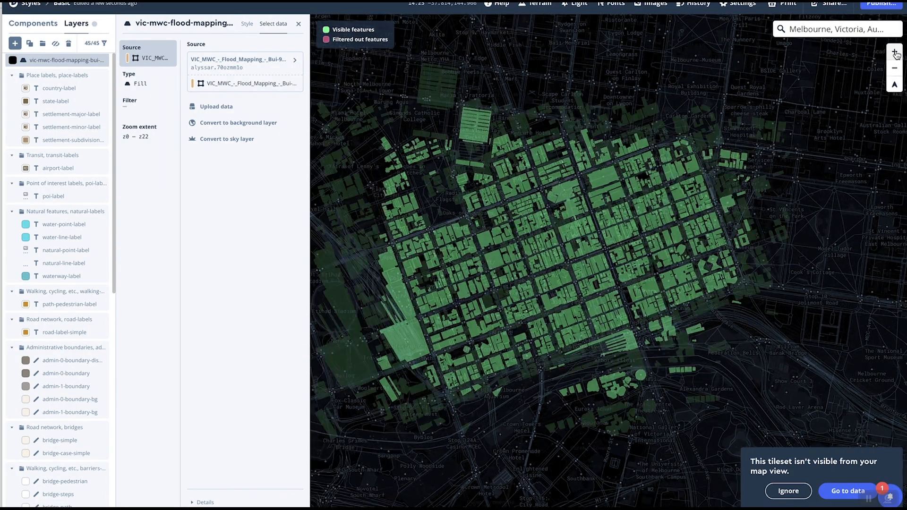
drag(601, 271, 666, 271)
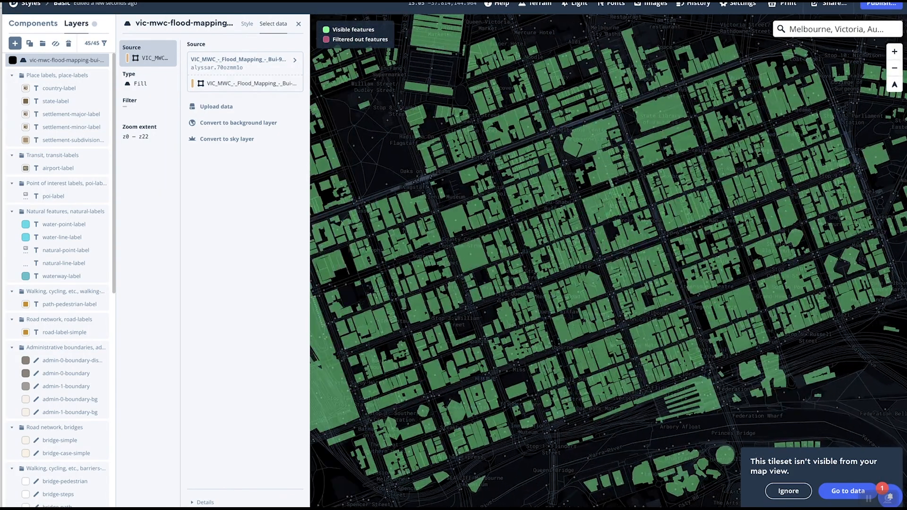
click(788, 491)
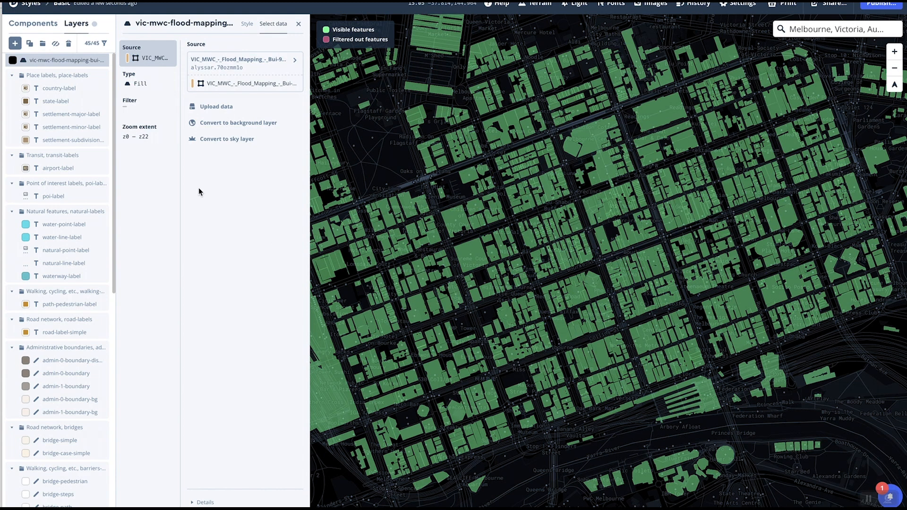
Style the building footprints layer with a pale pink fill color, eac2c2, at 100% alpha and close its settings
click(247, 25)
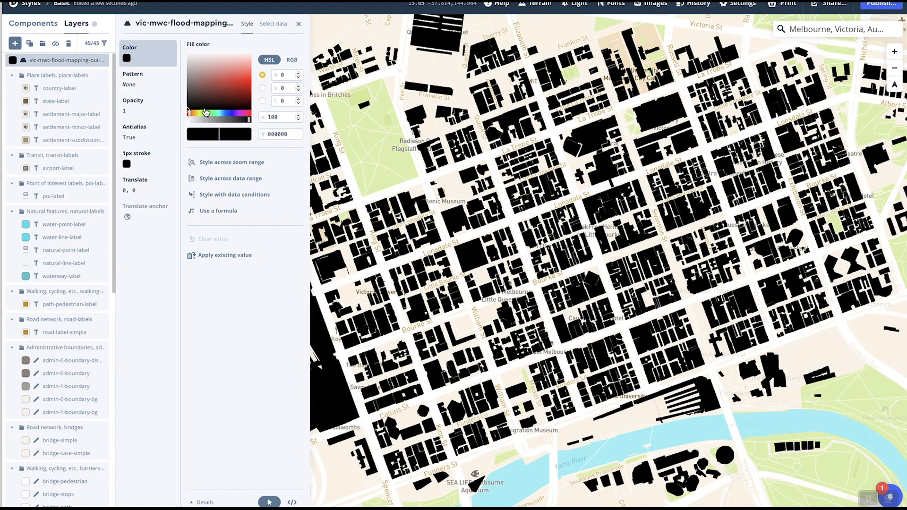
drag(223, 81, 220, 64)
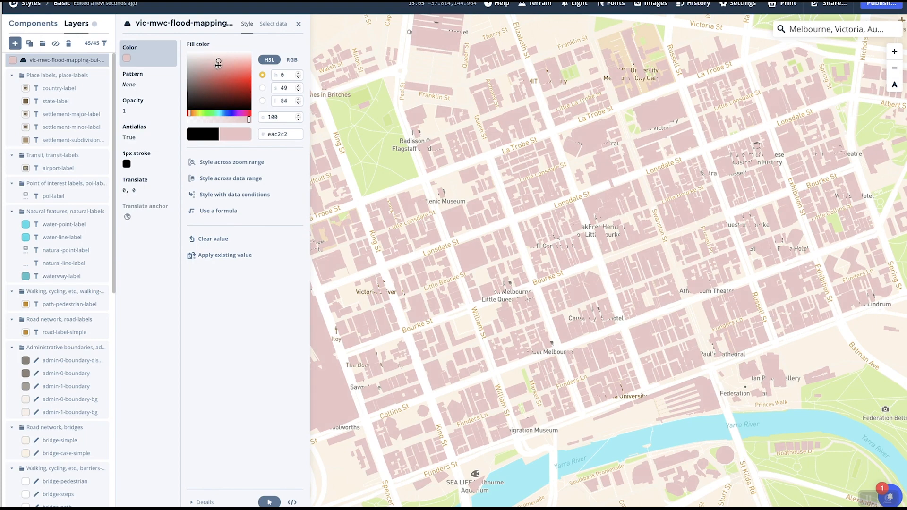
click(129, 109)
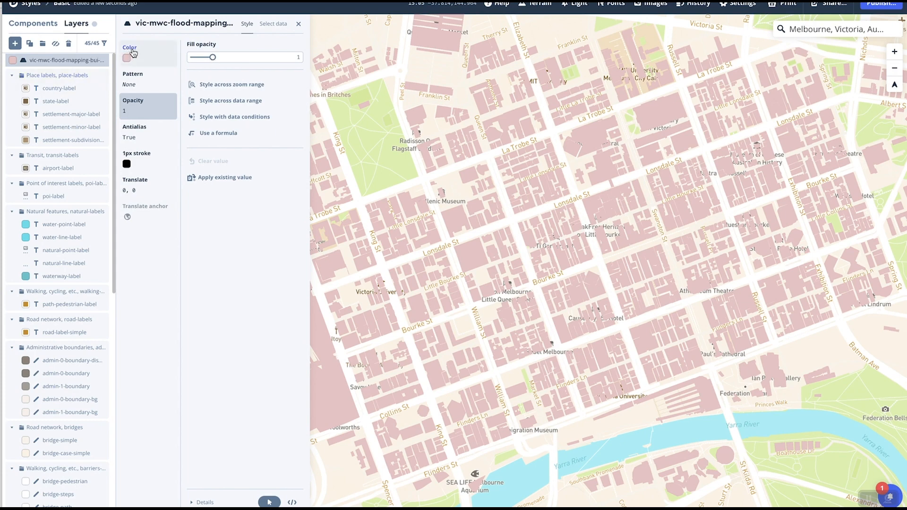
click(467, 178)
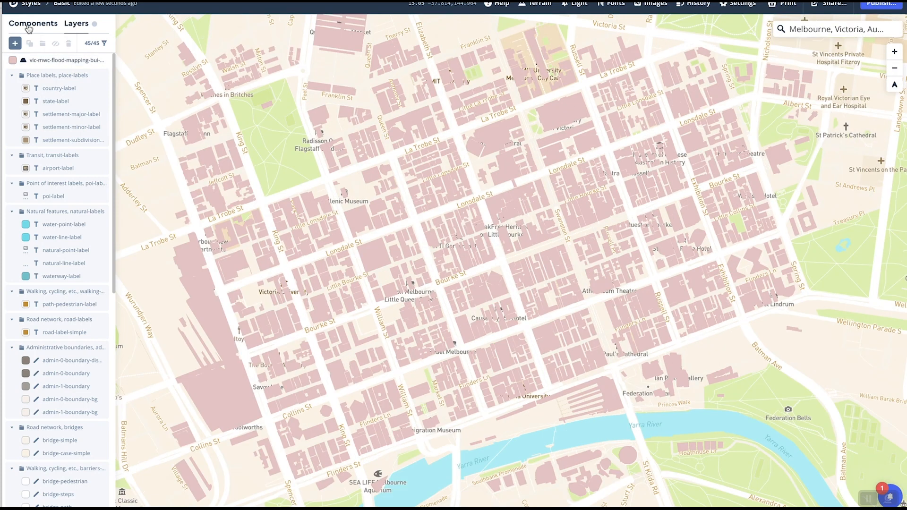
Enable 3D buildings in the Buildings component and inspect the city centre in a tilted close-up view
click(30, 26)
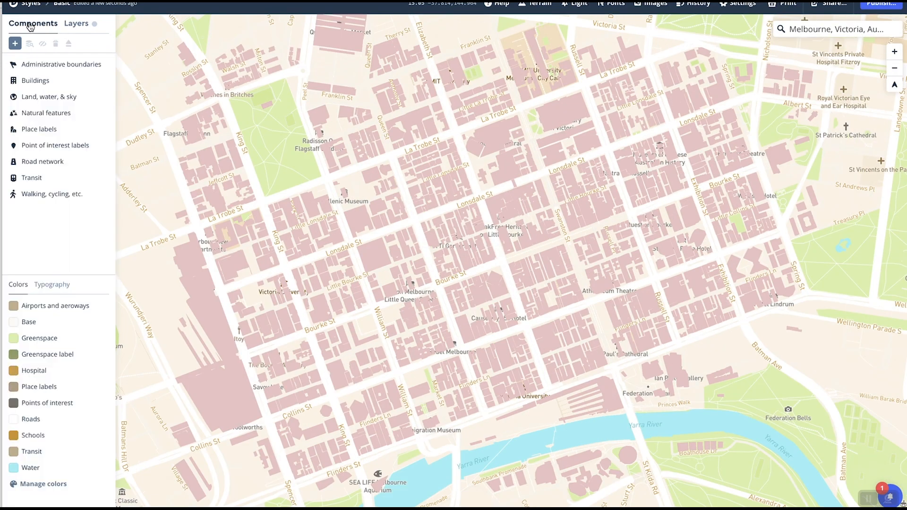
click(27, 83)
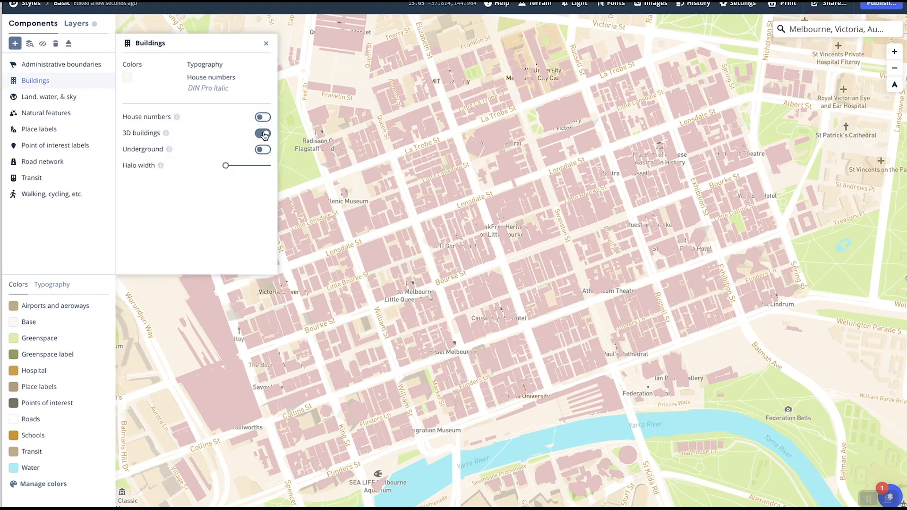
click(266, 45)
drag(492, 297, 500, 230)
drag(397, 305, 415, 444)
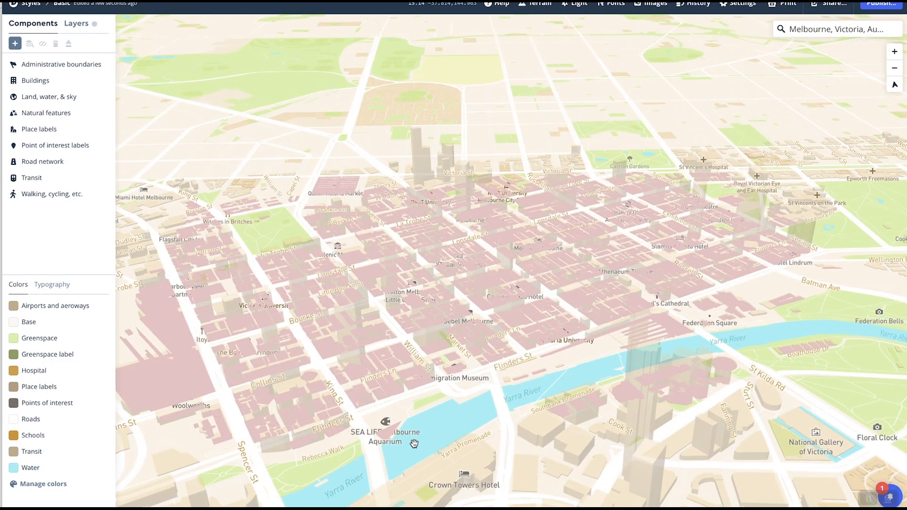
scroll(364, 355, up, 5)
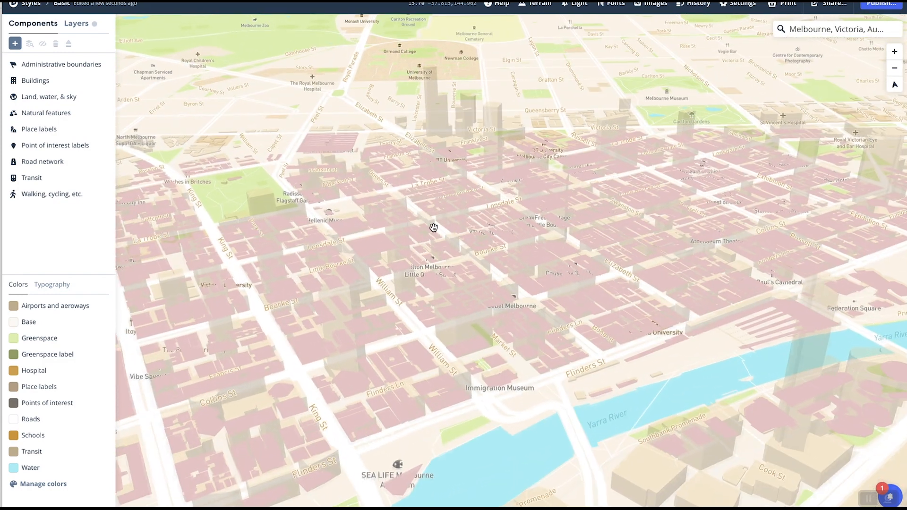
scroll(434, 296, up, 2)
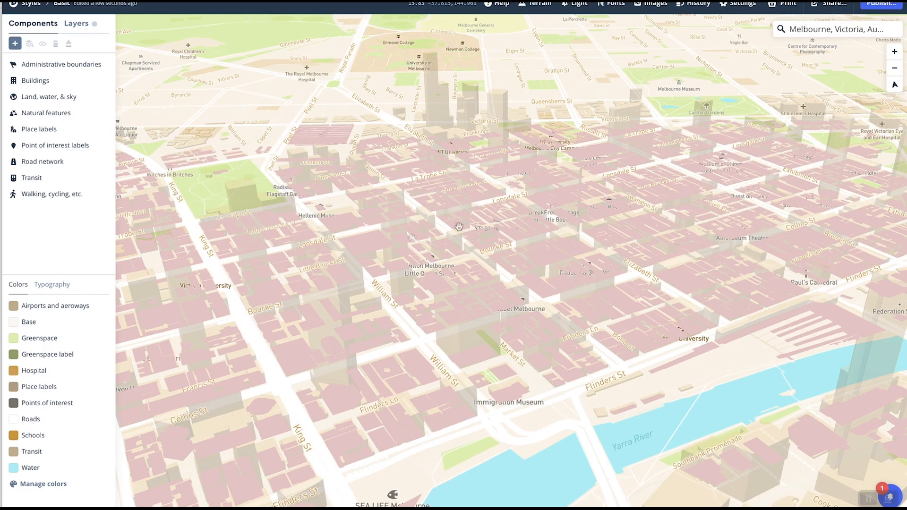